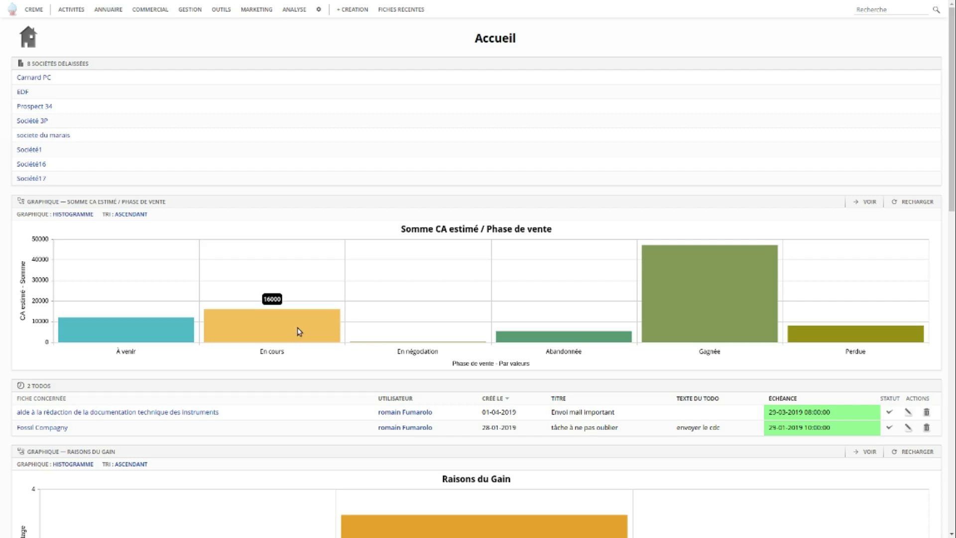
# Start a new custom relation type with the predicate "est un actionnaire de" and the inverse predicate "a pour actionnaire"
pyautogui.moveTo(318, 9)
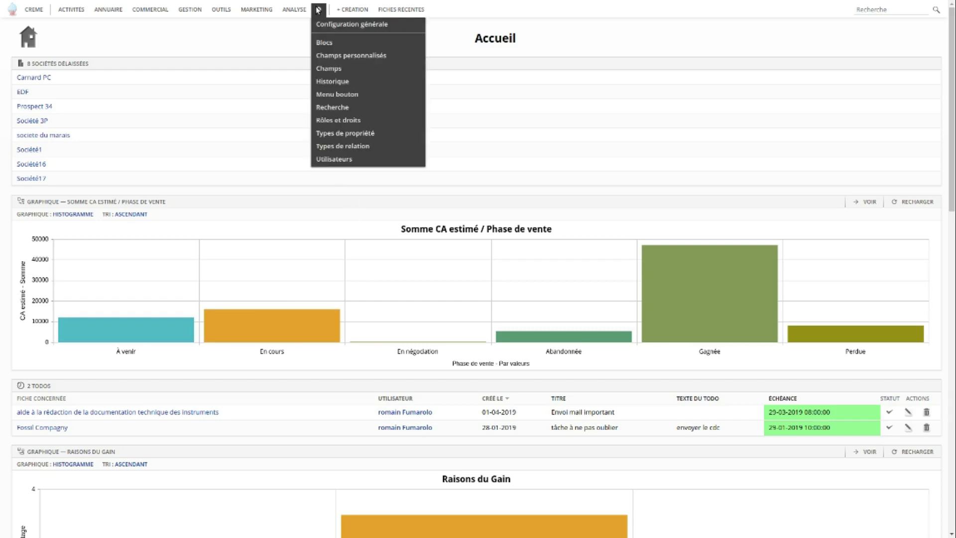
pyautogui.click(355, 146)
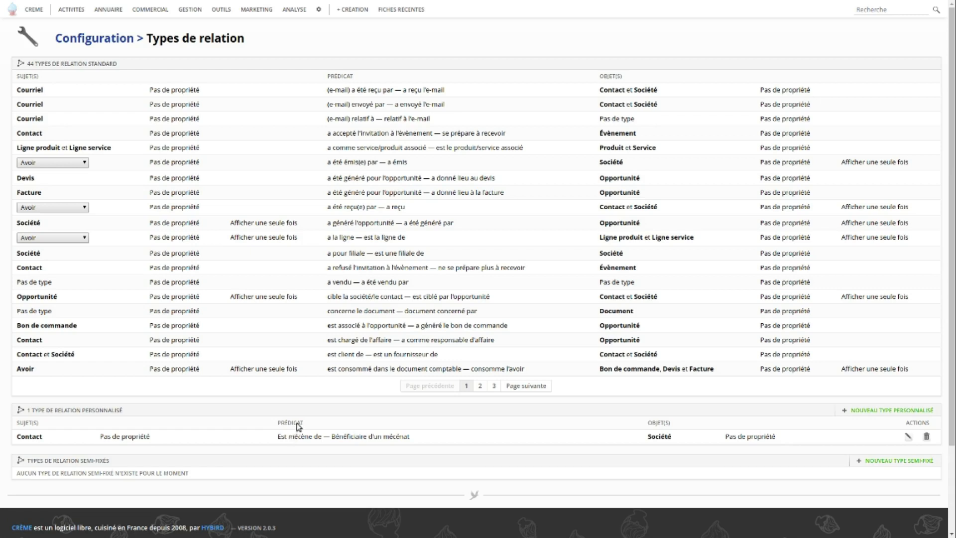
pyautogui.click(863, 411)
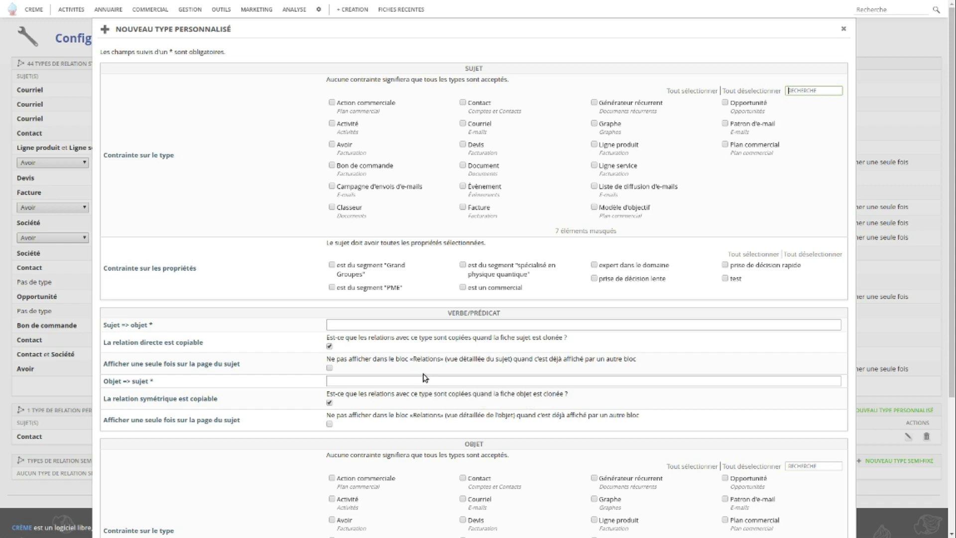
pyautogui.click(440, 325)
pyautogui.write('es')
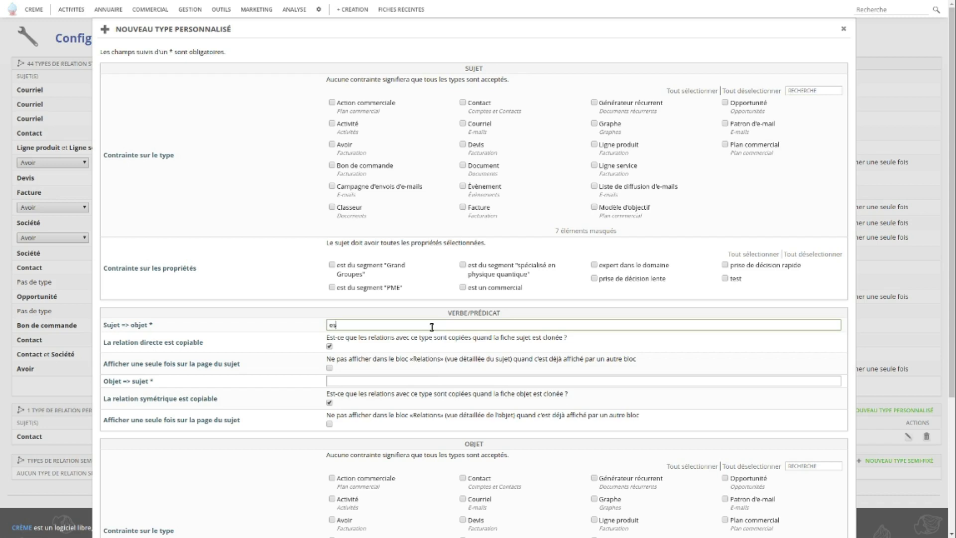
pyautogui.write('t un actionnaire de')
pyautogui.click(404, 383)
pyautogui.write('a pour actionnaire')
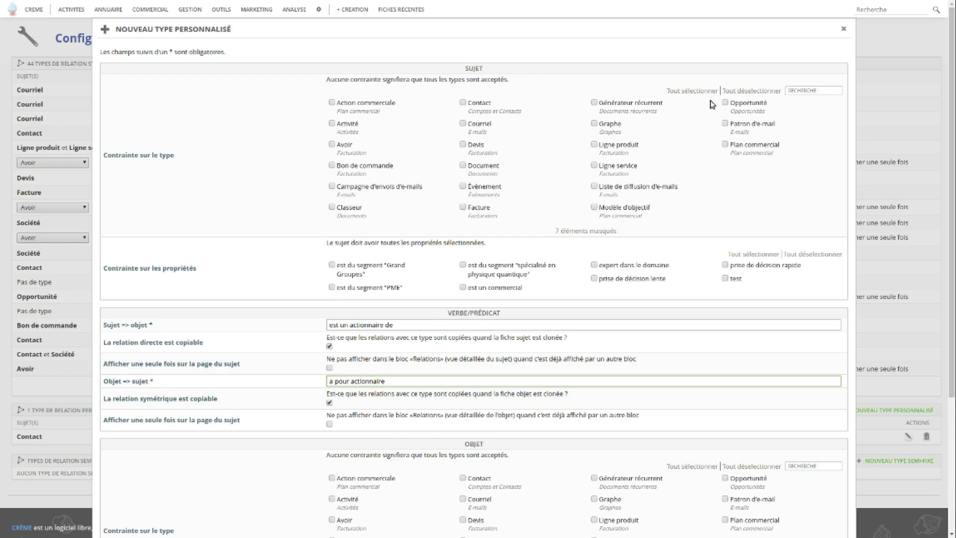
# Restrict both the subject and the object of the relation type to Société and save the type
pyautogui.click(585, 231)
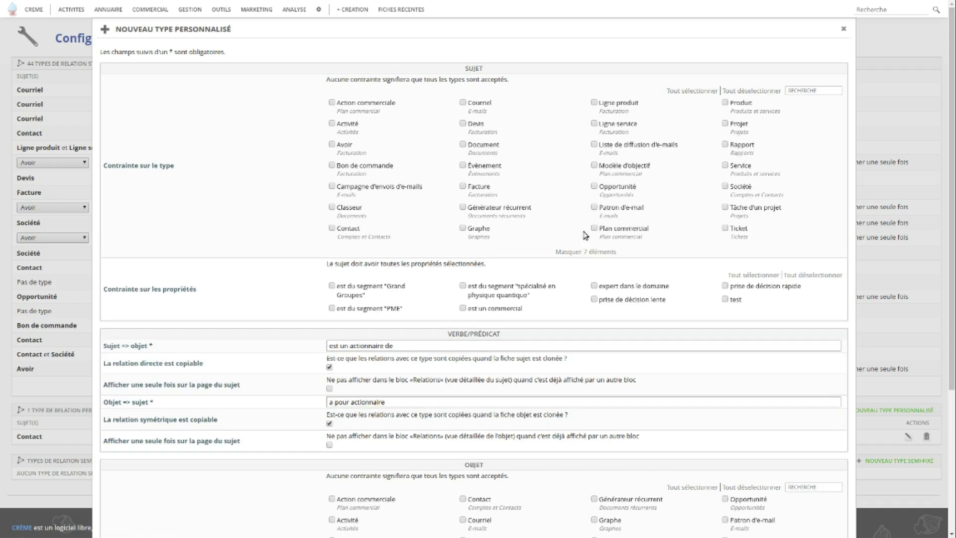
pyautogui.click(726, 187)
pyautogui.scroll(-3, 700, 223)
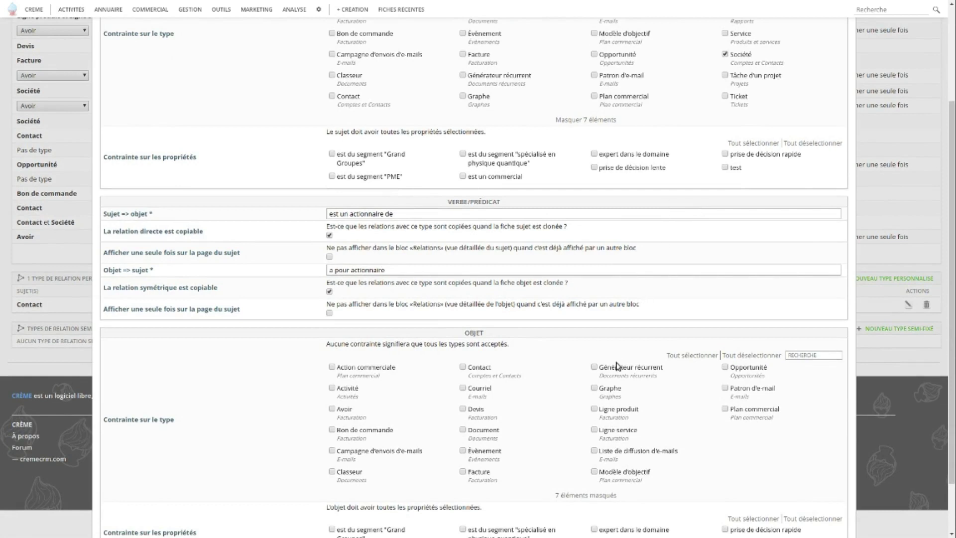
pyautogui.click(611, 495)
pyautogui.click(735, 451)
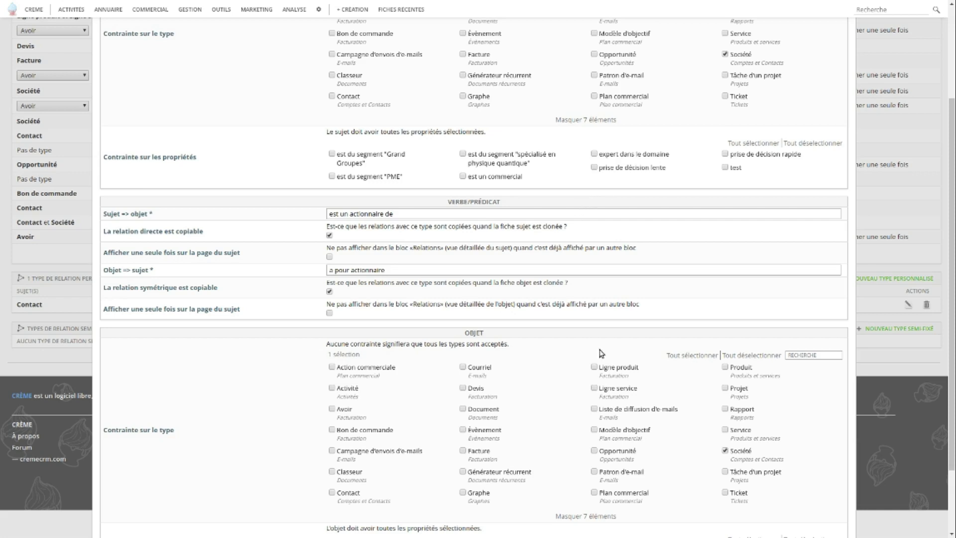
pyautogui.scroll(-3, 599, 354)
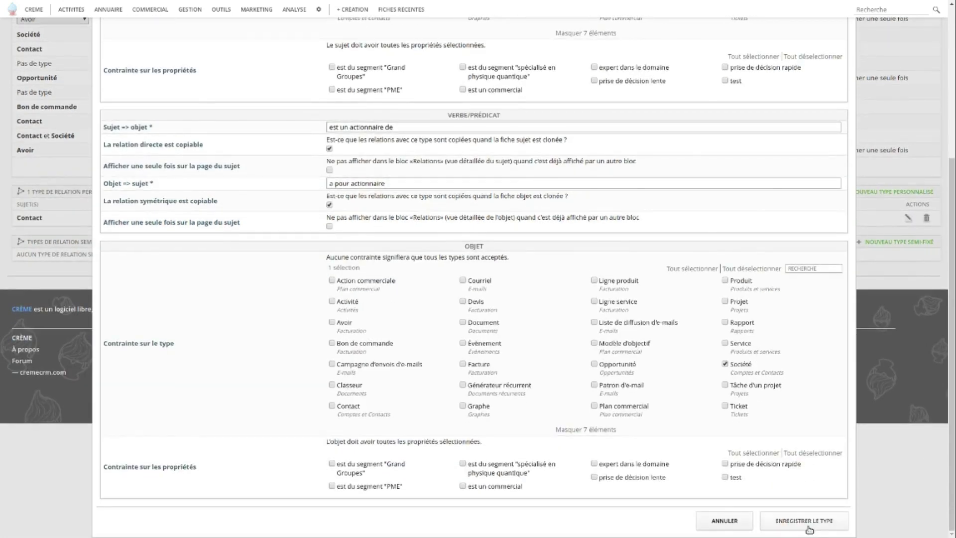
pyautogui.click(786, 523)
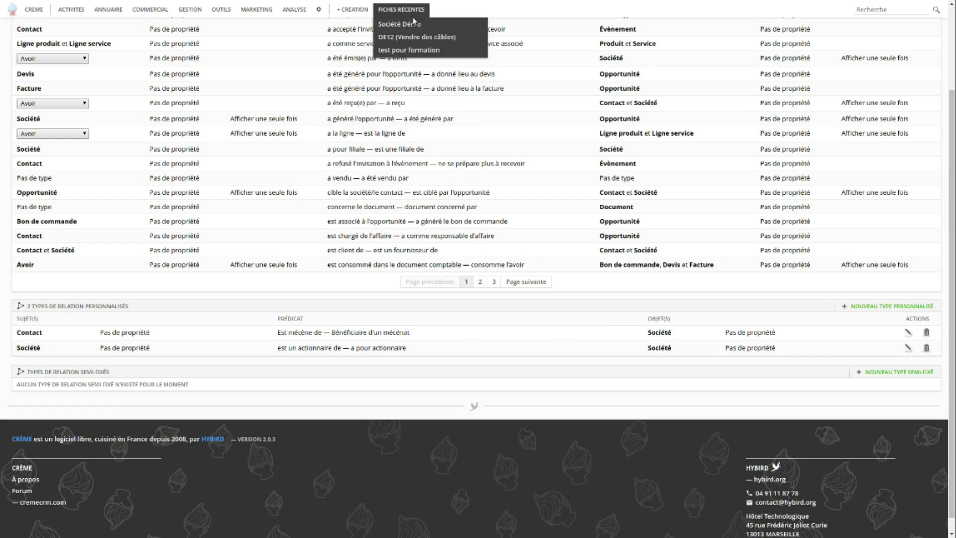
# On the Société Démo record, search the types available for a new relation for "actio" without adding one
pyautogui.click(410, 24)
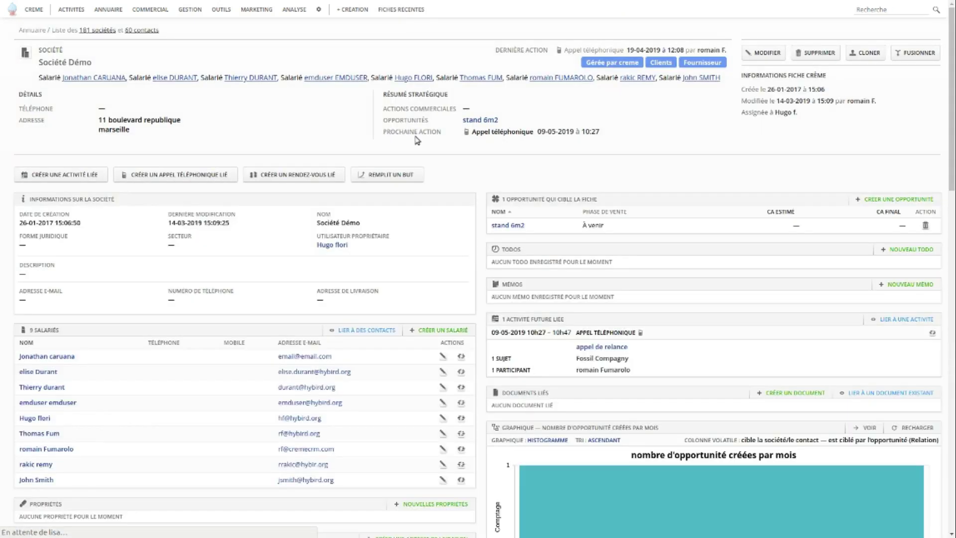
pyautogui.scroll(-3, 279, 368)
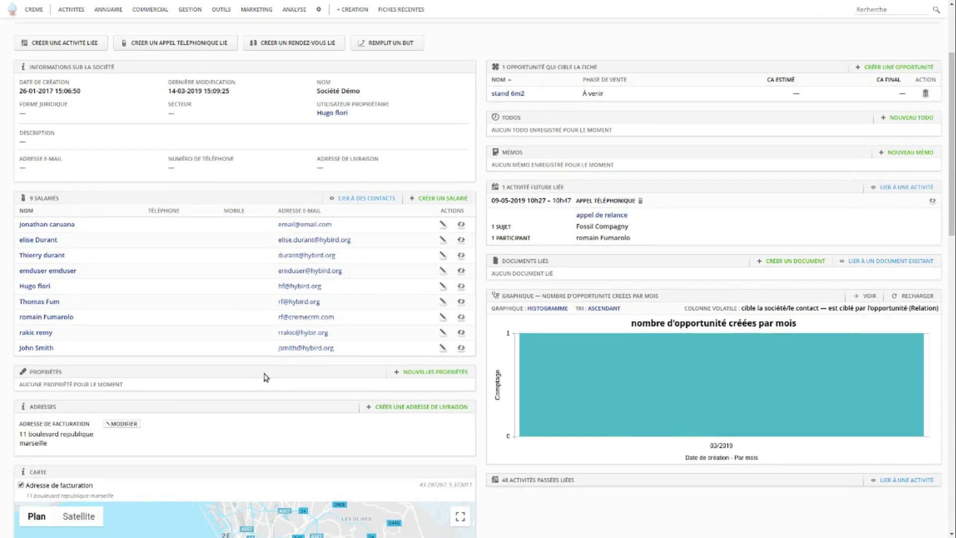
pyautogui.scroll(-2, 310, 334)
pyautogui.scroll(-5, 310, 333)
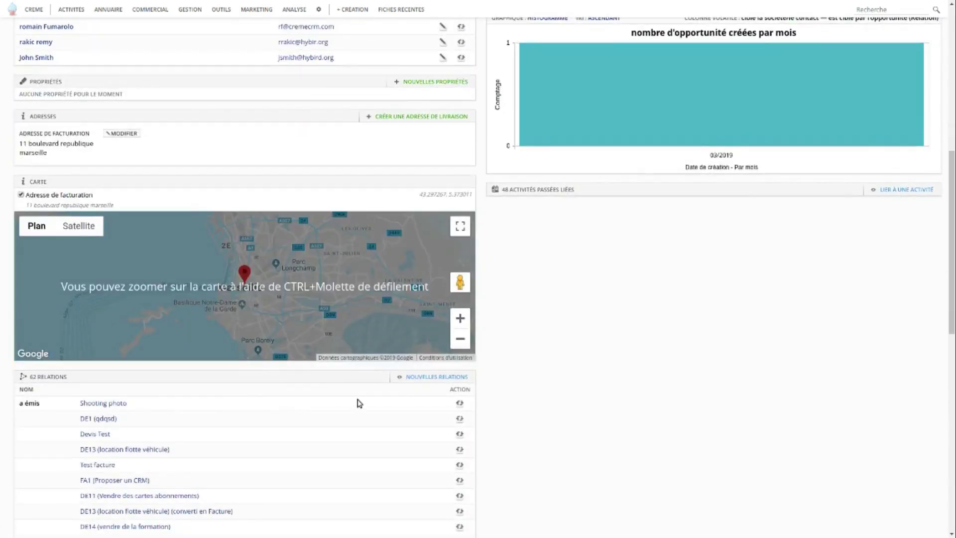
pyautogui.click(423, 376)
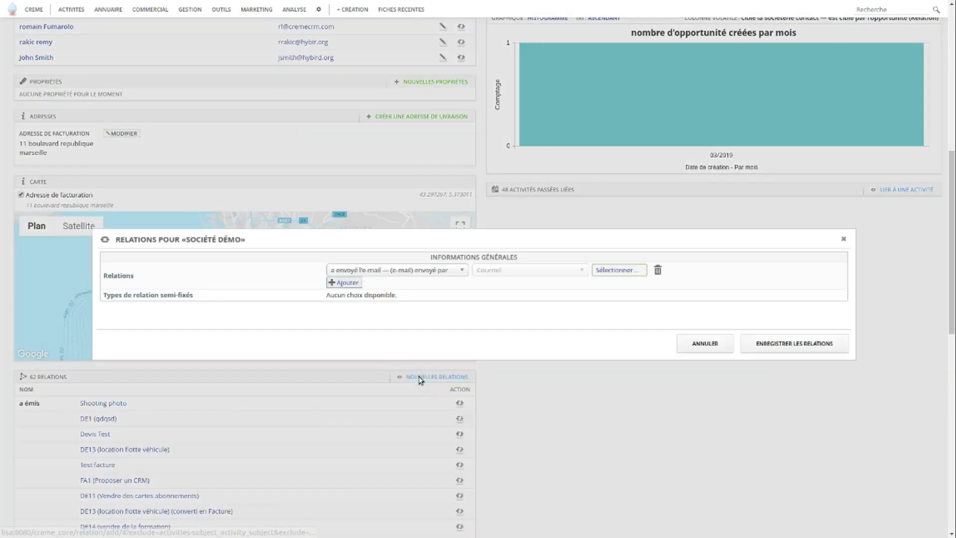
pyautogui.click(377, 271)
pyautogui.write('actio')
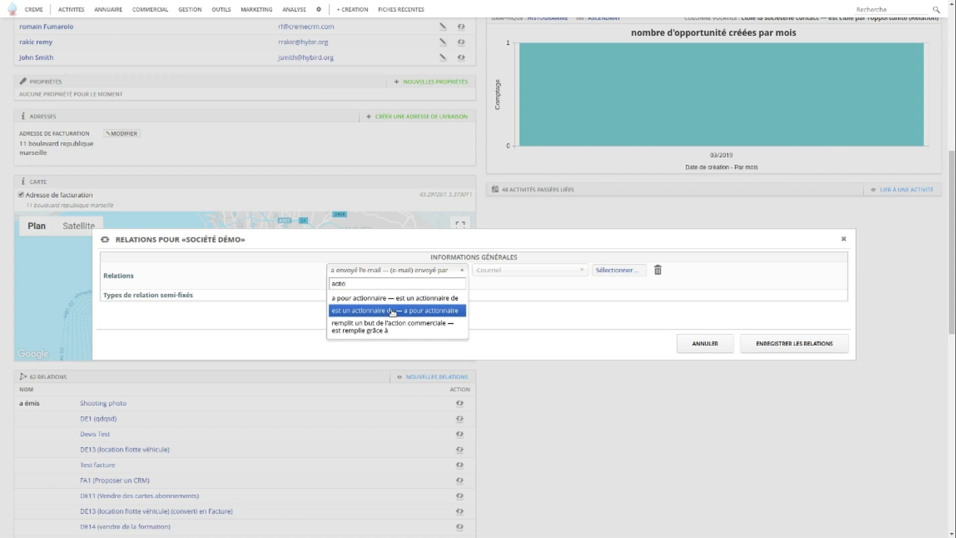
pyautogui.click(679, 391)
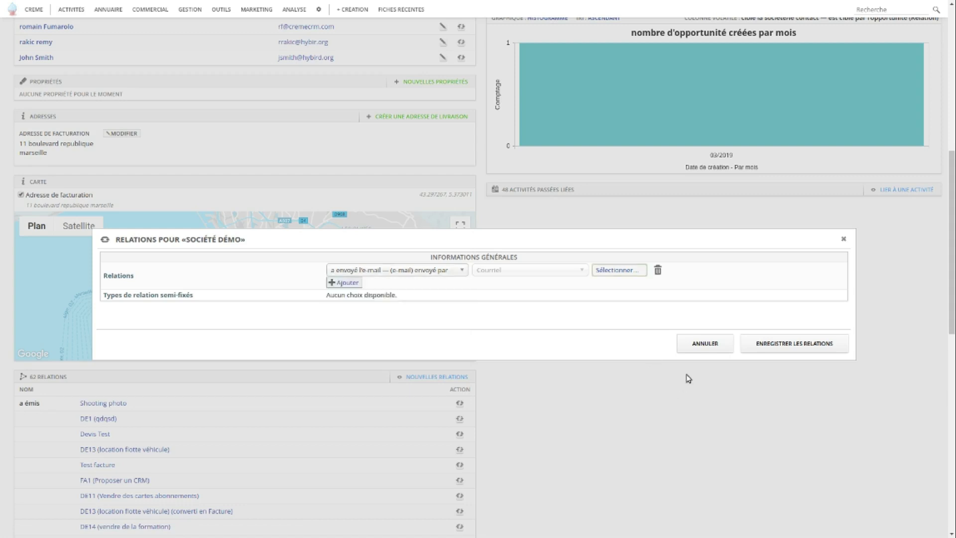
pyautogui.click(705, 347)
# Open Société Démo's first listed employee and search the types available for a new relation for "ac", without adding one
pyautogui.scroll(5, 604, 486)
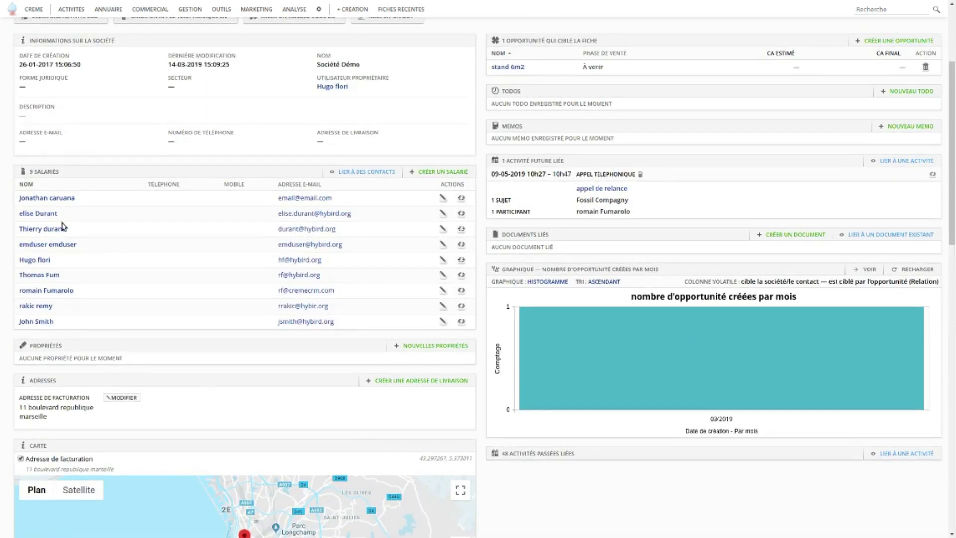
pyautogui.click(69, 198)
pyautogui.scroll(-2, 193, 322)
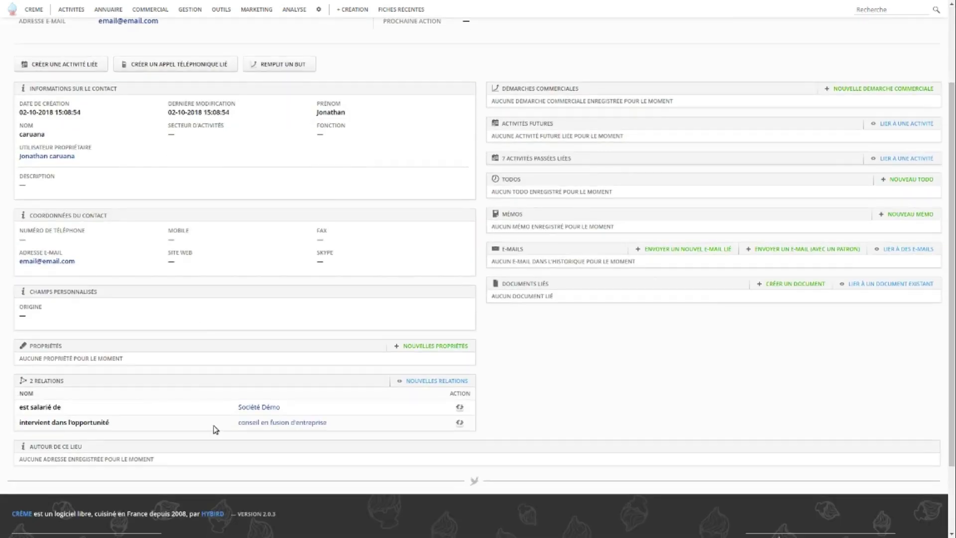
pyautogui.click(436, 381)
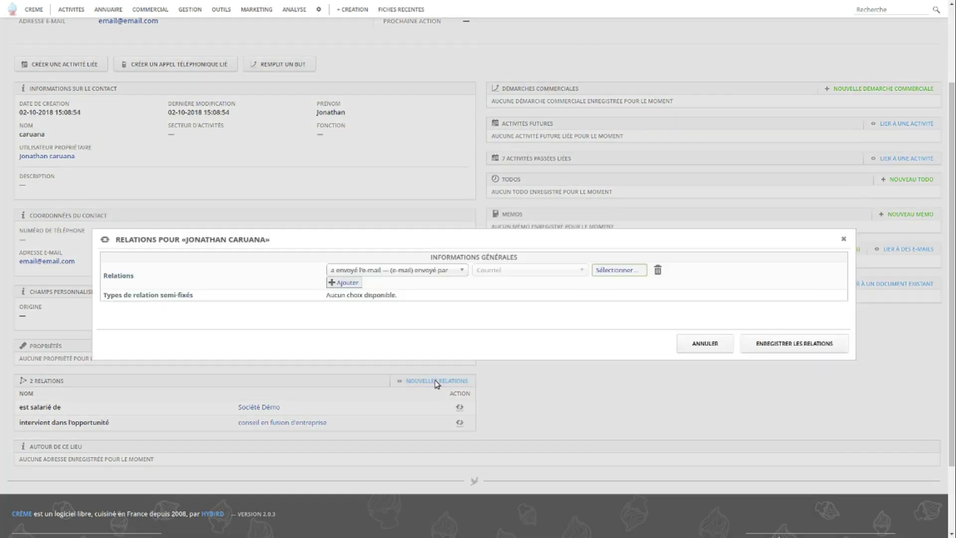
pyautogui.click(378, 271)
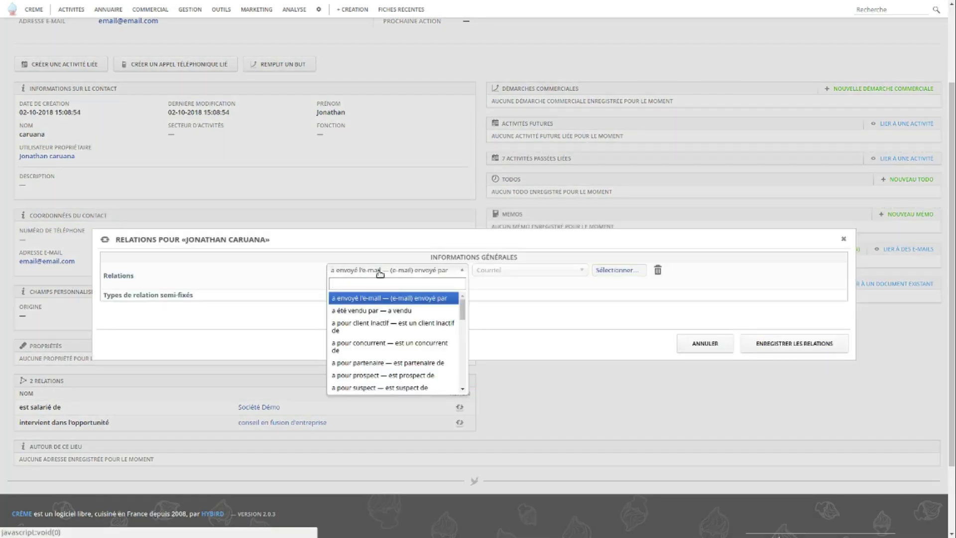
pyautogui.write('ac')
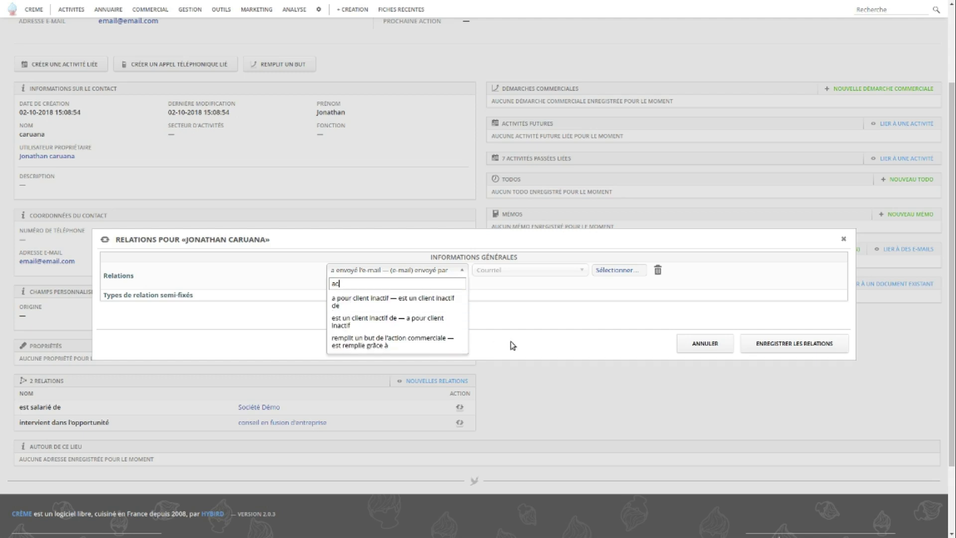
pyautogui.click(605, 344)
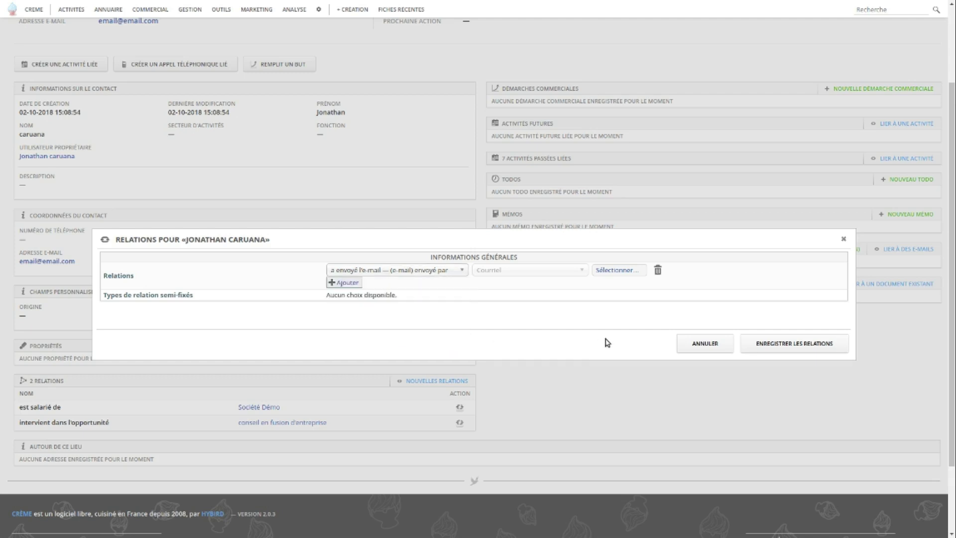
pyautogui.click(704, 342)
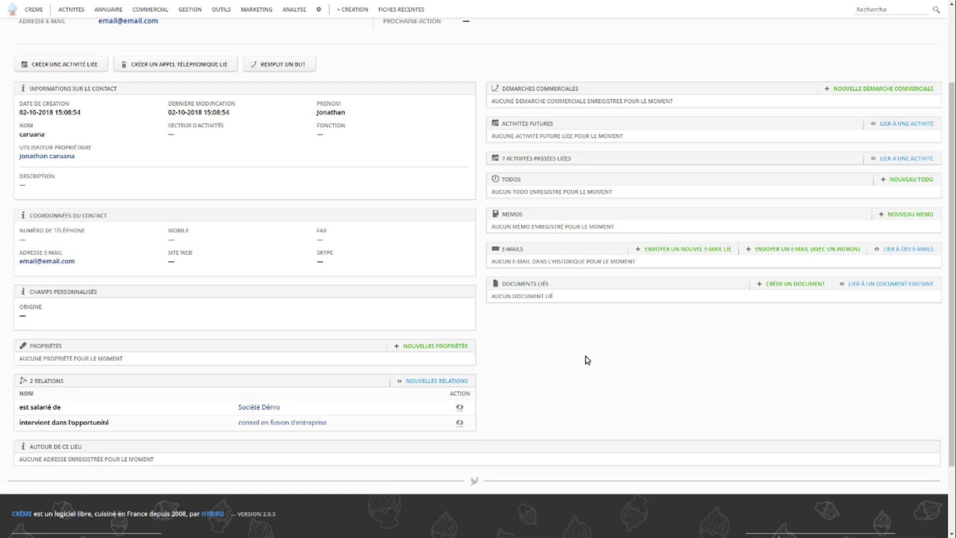
# Edit the custom relation type "est un actionnaire de — a pour actionnaire" to also allow Contact as subject, and save it
pyautogui.moveTo(318, 10)
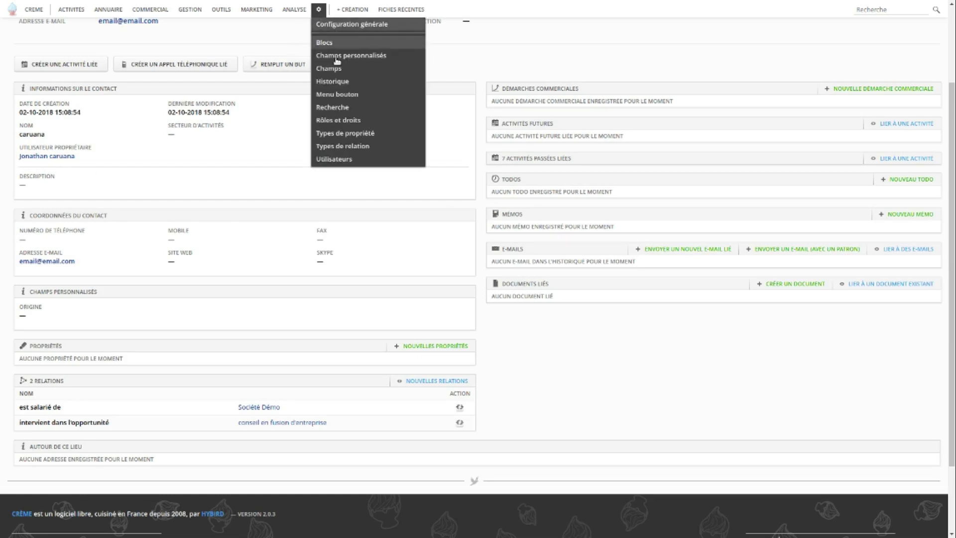
pyautogui.click(343, 146)
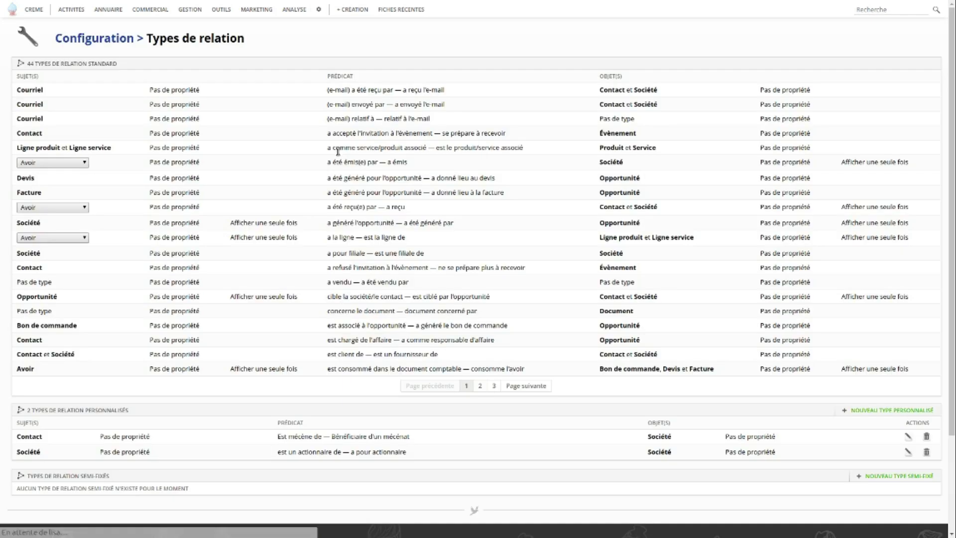
pyautogui.scroll(-3, 348, 329)
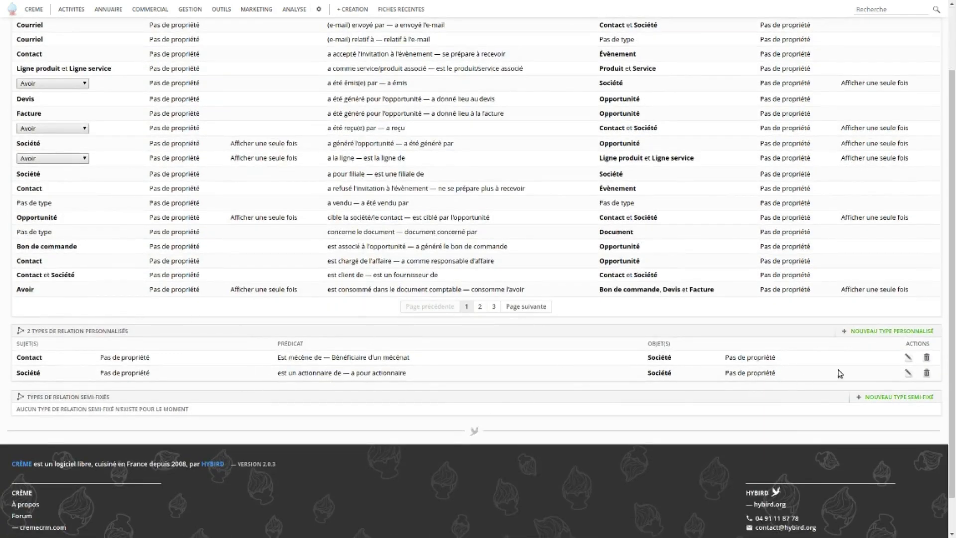
pyautogui.click(908, 373)
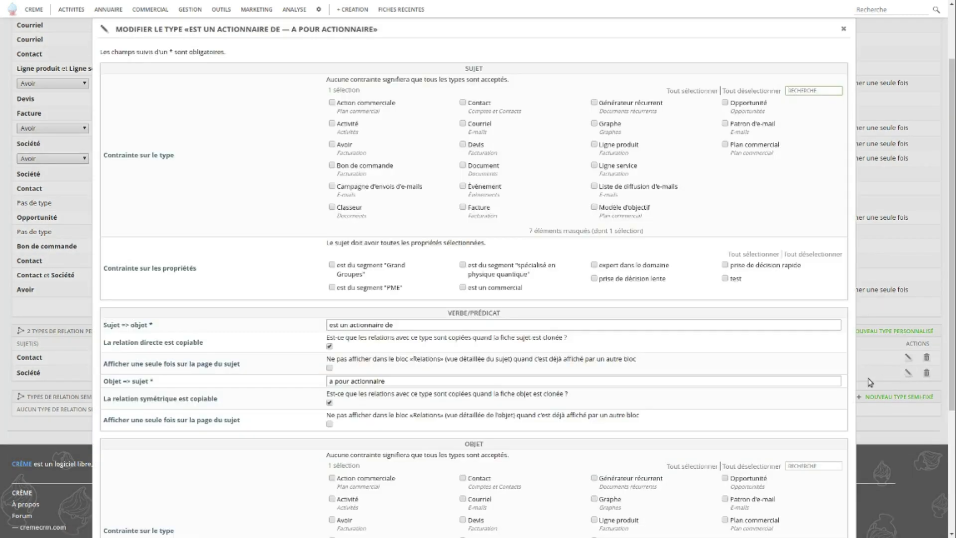
pyautogui.click(627, 229)
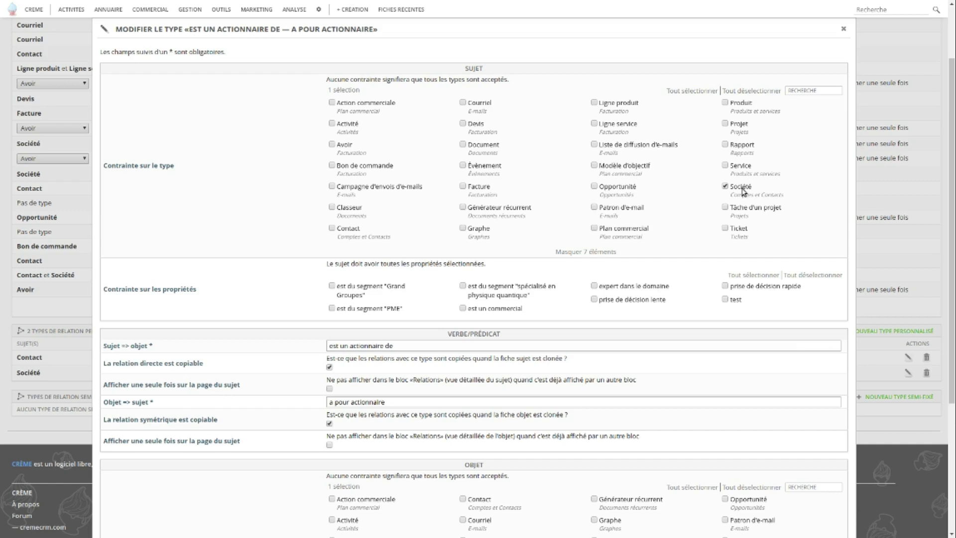
pyautogui.click(347, 233)
pyautogui.scroll(-4, 683, 360)
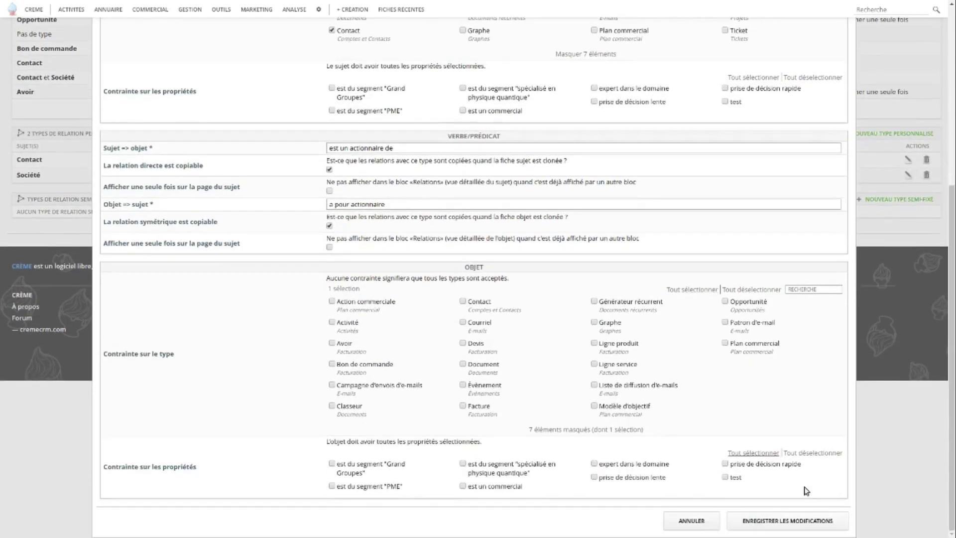
pyautogui.click(803, 525)
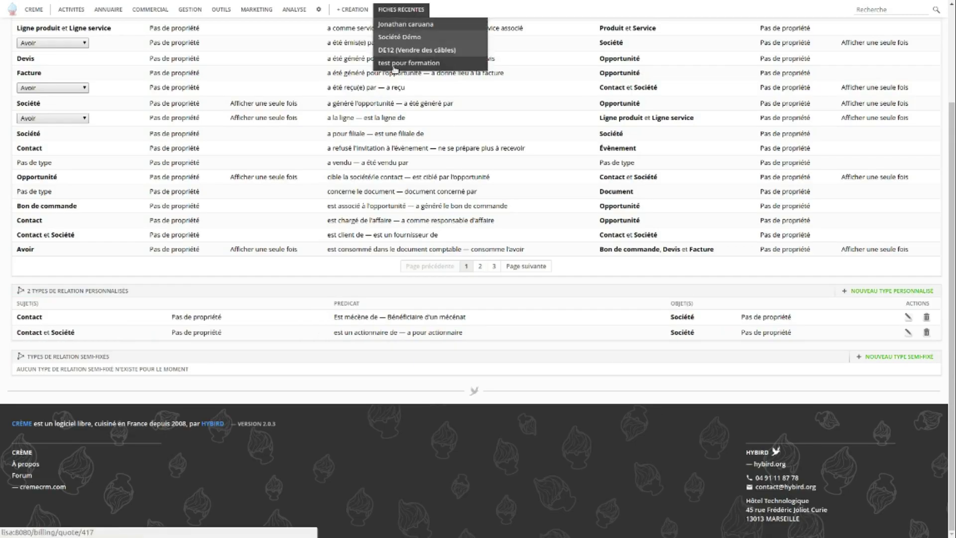
# Reopen the employee's contact record and search the new-relation types for "ac" again, without adding a relation
pyautogui.click(406, 24)
pyautogui.scroll(-3, 347, 325)
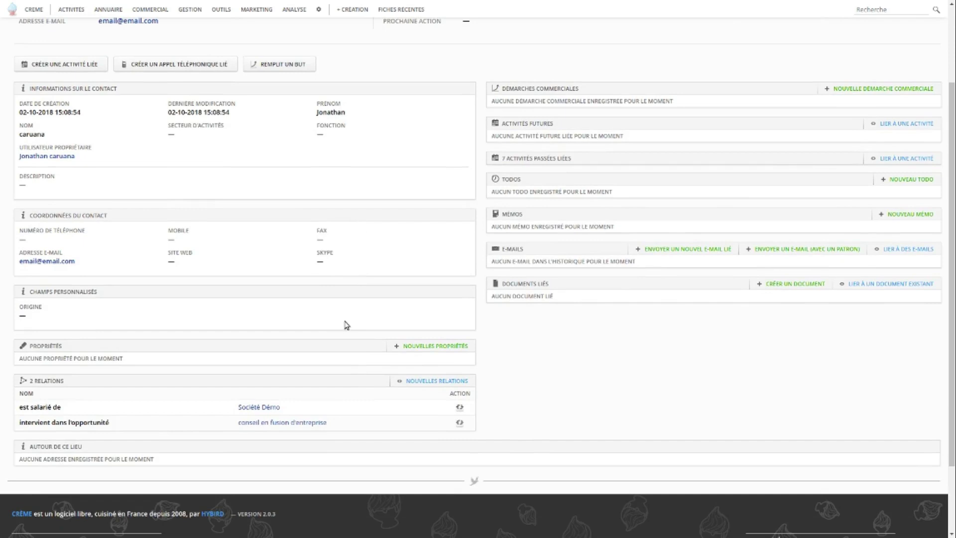
pyautogui.click(426, 382)
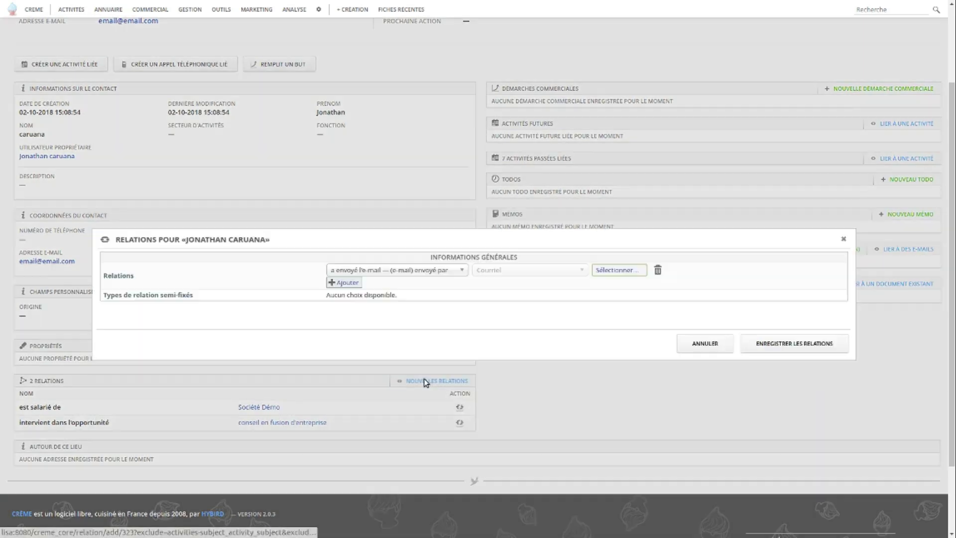
pyautogui.click(371, 271)
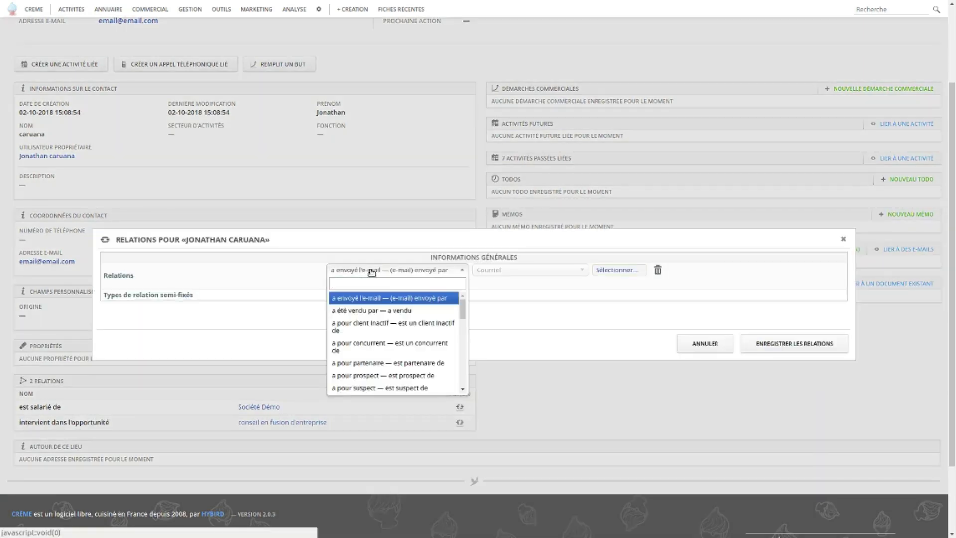
pyautogui.write('ac')
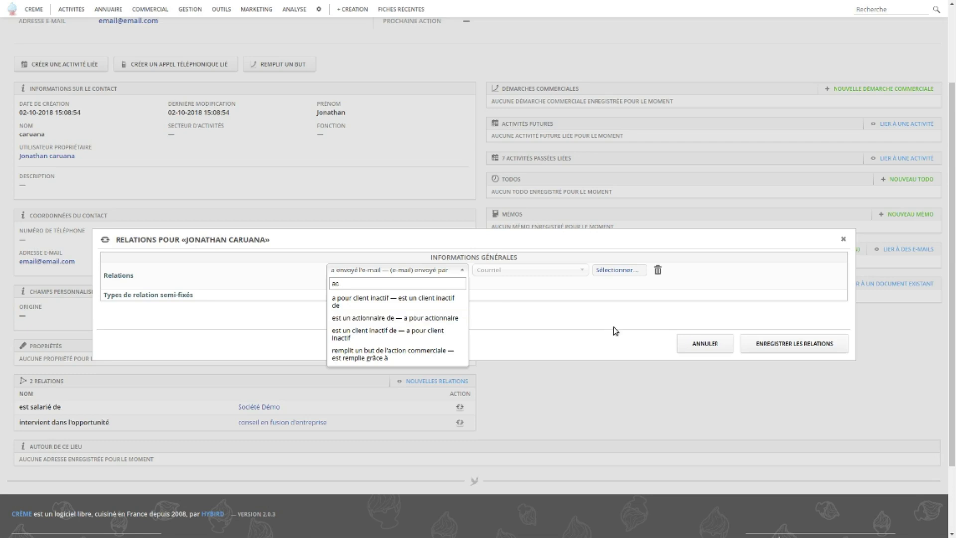
pyautogui.click(695, 344)
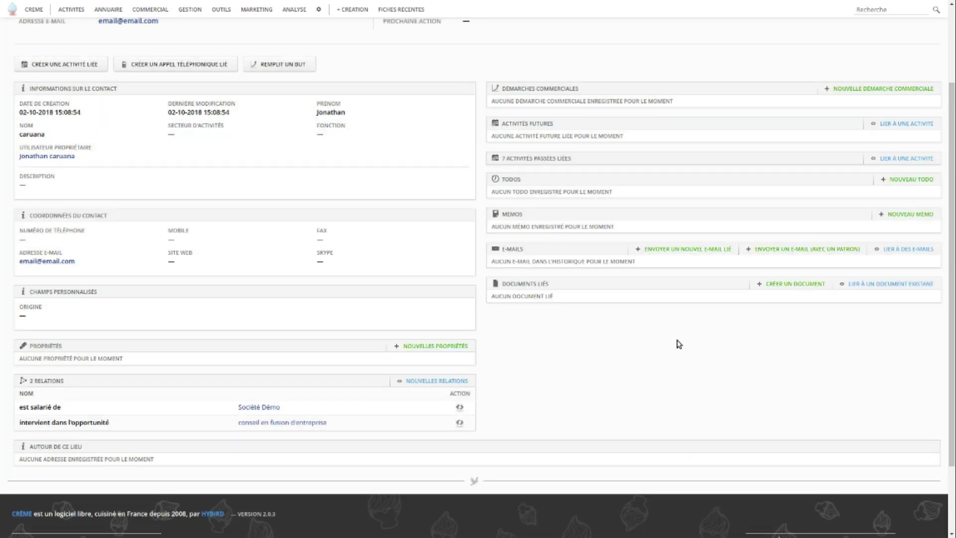